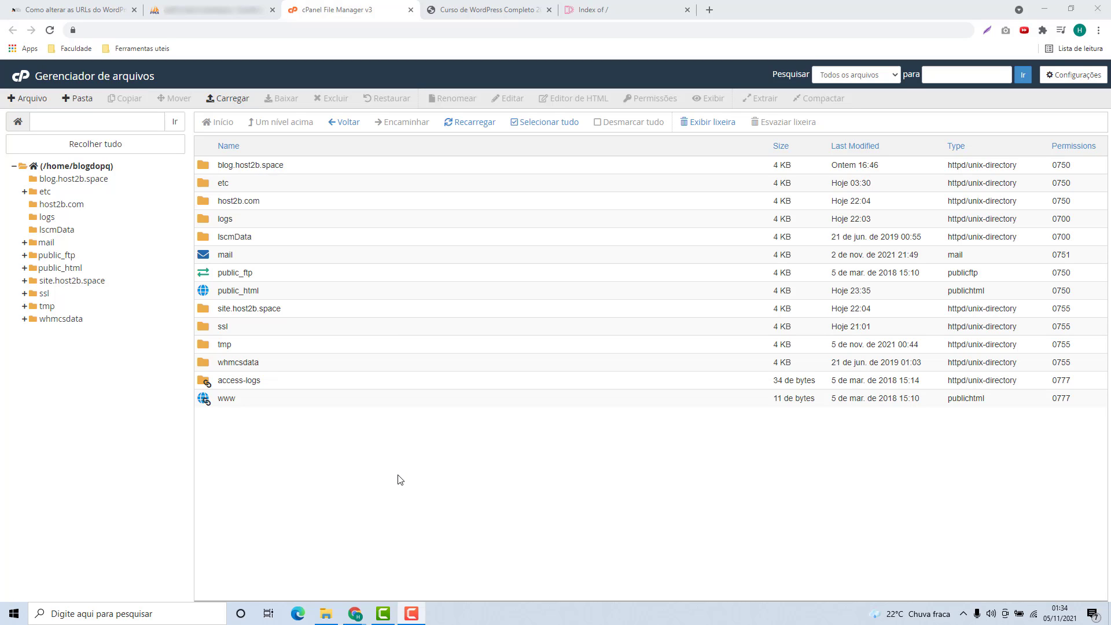
View the live site at host2b.space and the directory index at host2b.com to compare both domains.
{"action": "left_click", "coordinate": [480, 10]}
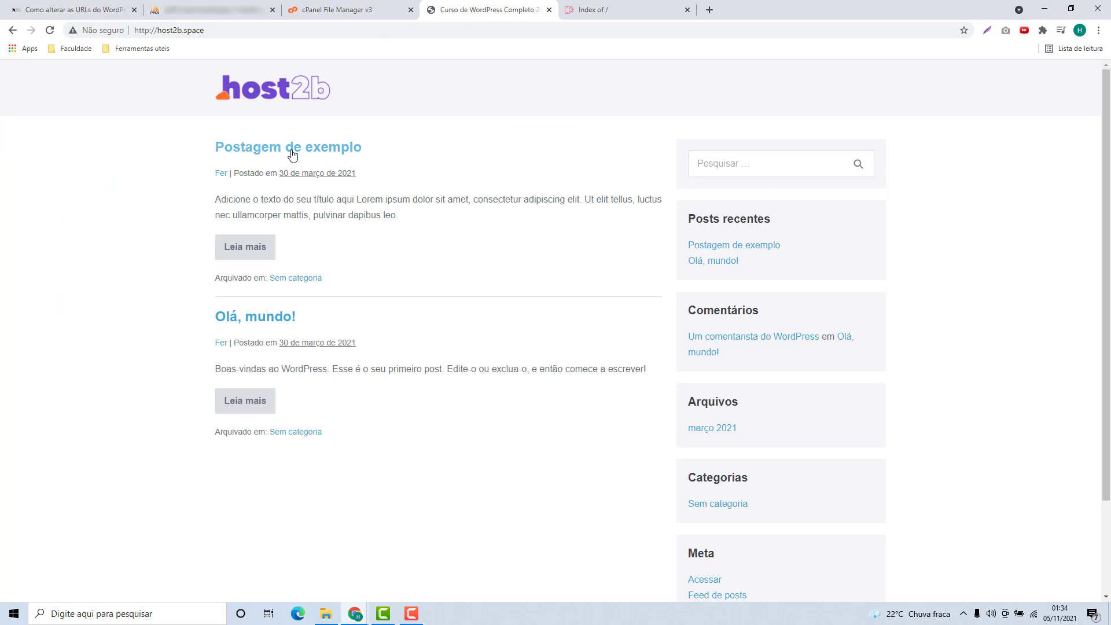
{"action": "scroll", "coordinate": [449, 286], "scroll_direction": "down", "scroll_amount": 2}
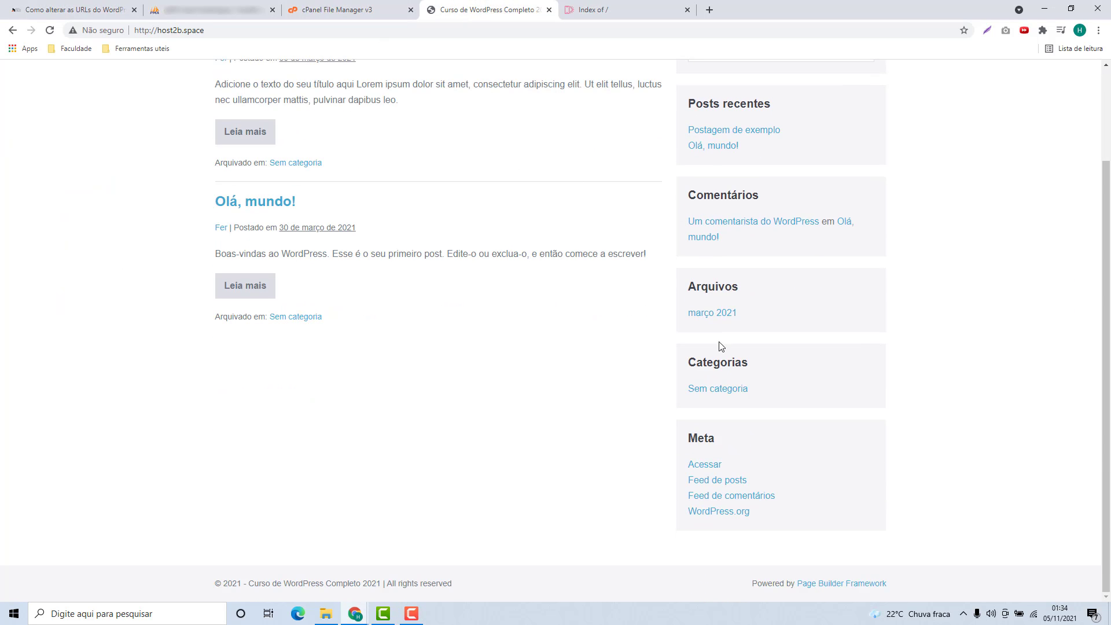
{"action": "scroll", "coordinate": [406, 434], "scroll_direction": "up", "scroll_amount": 2}
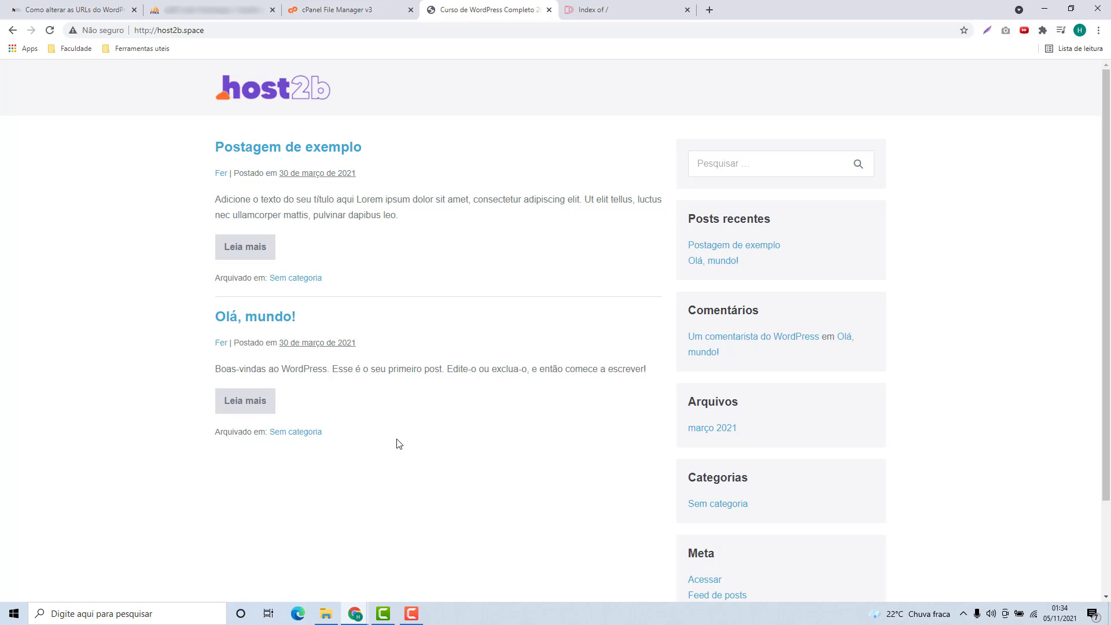
{"action": "left_click", "coordinate": [598, 10]}
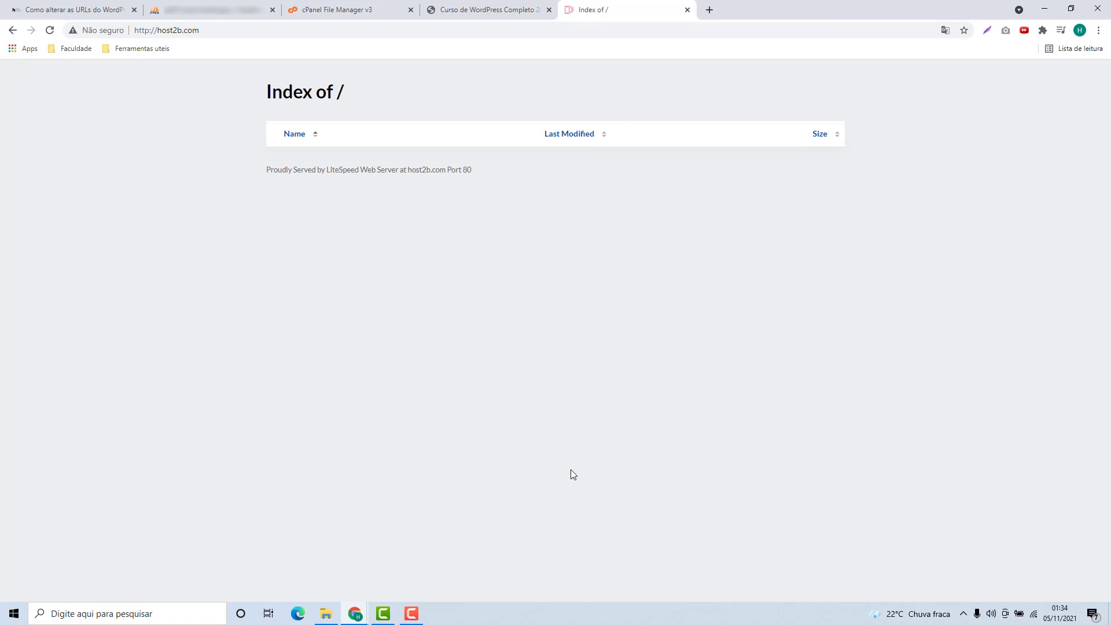
In the cPanel File Manager, inspect the contents of the public_html folder and the host2b.com folder.
{"action": "left_click", "coordinate": [365, 13]}
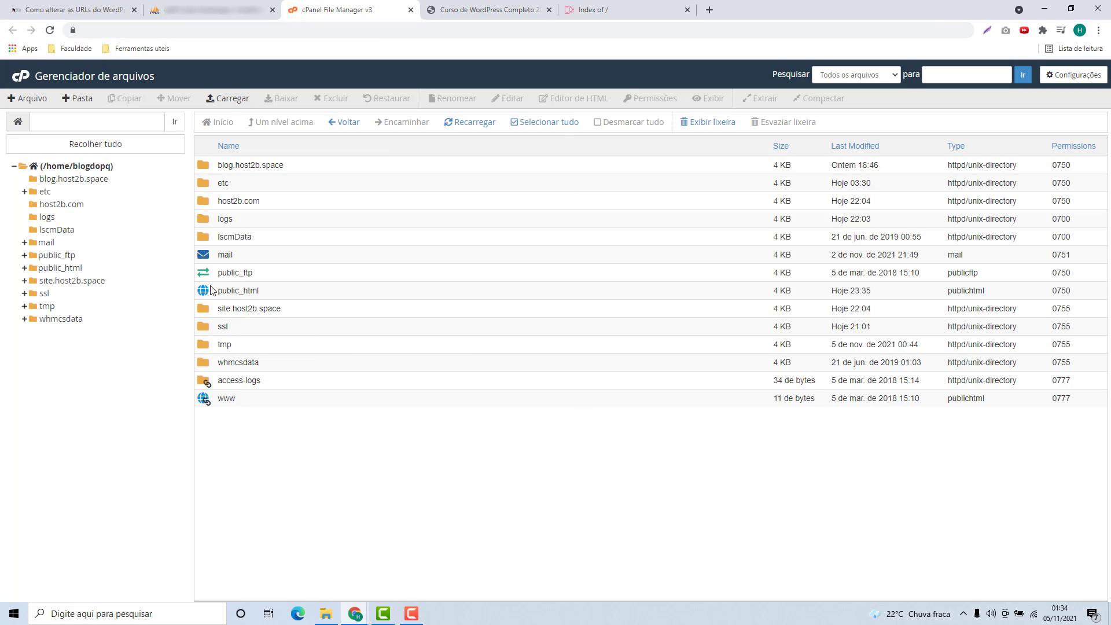
{"action": "double_click", "coordinate": [294, 295]}
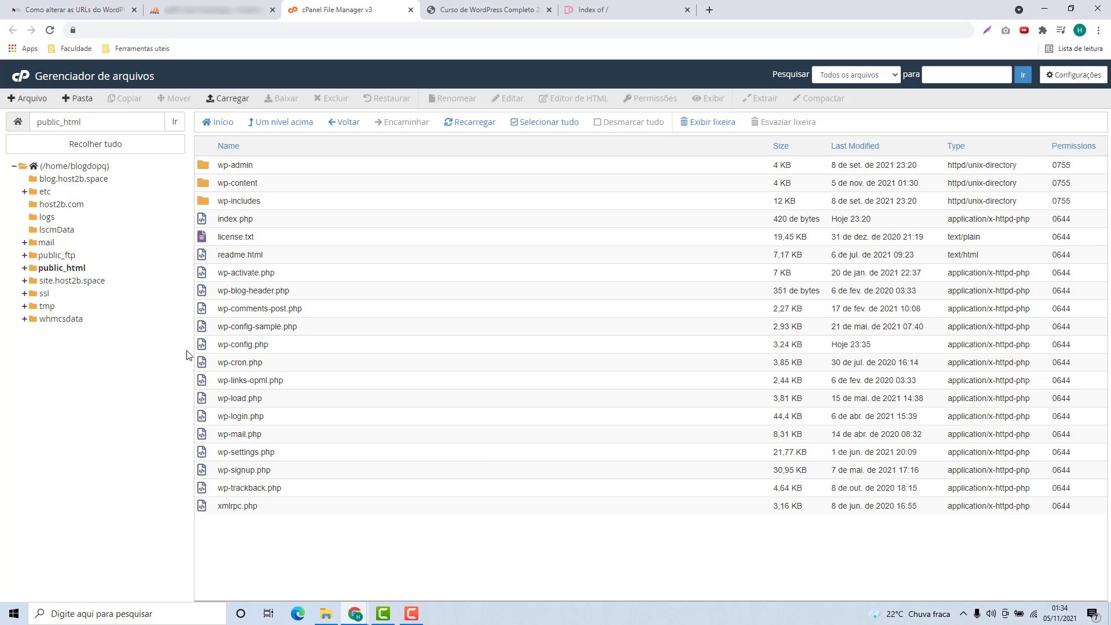
{"action": "left_click", "coordinate": [78, 166]}
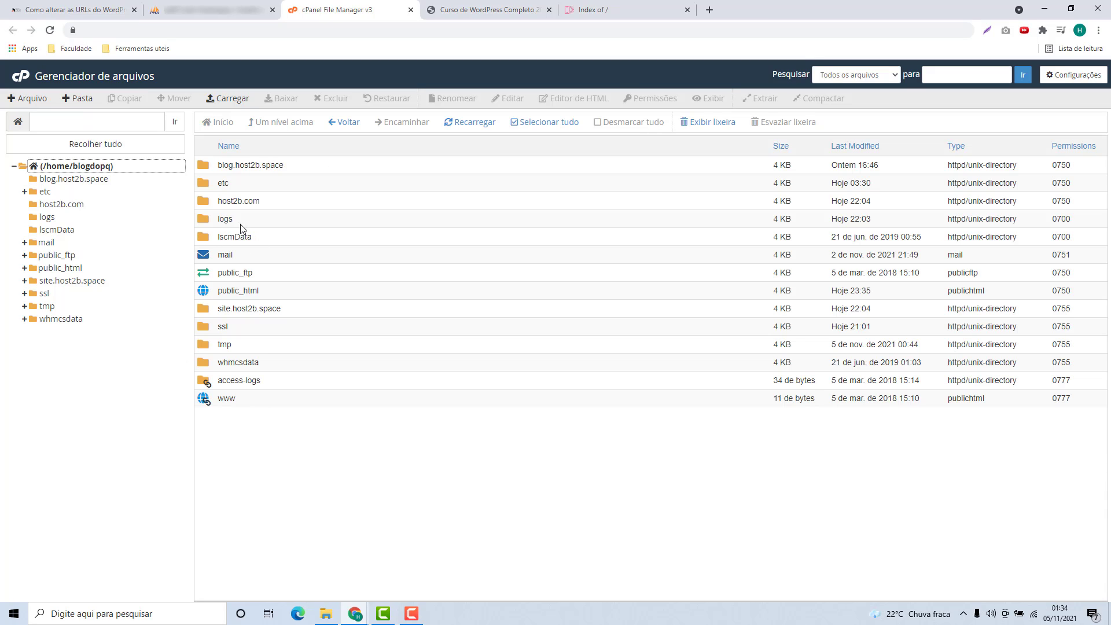
{"action": "double_click", "coordinate": [272, 202]}
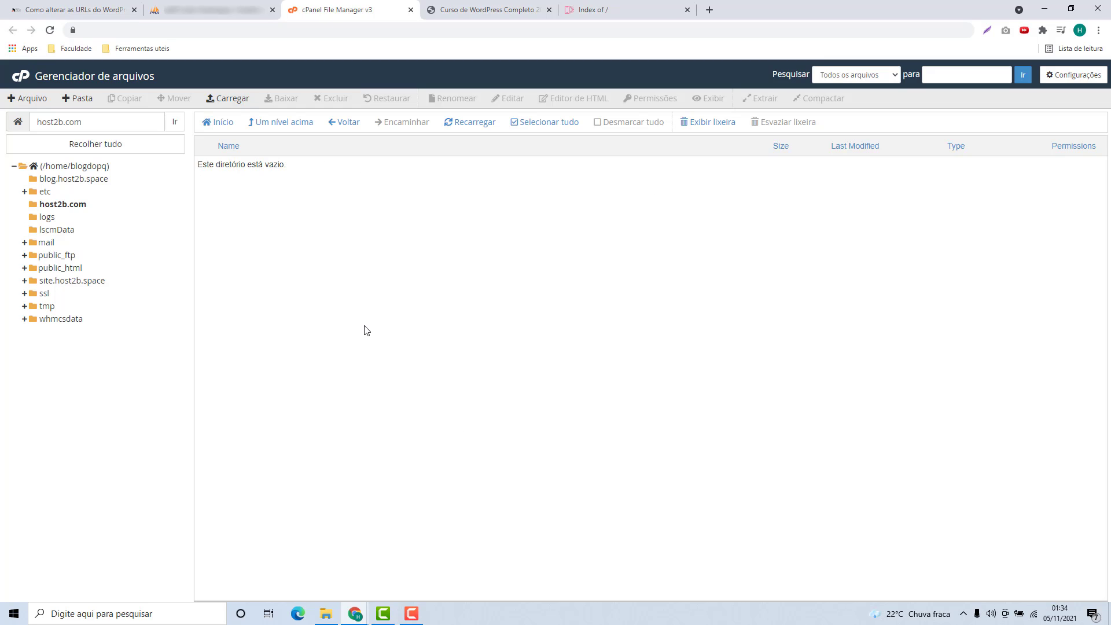
Move all WordPress files and folders from public_html to /host2b.com and open the destination folder.
{"action": "left_click", "coordinate": [88, 168]}
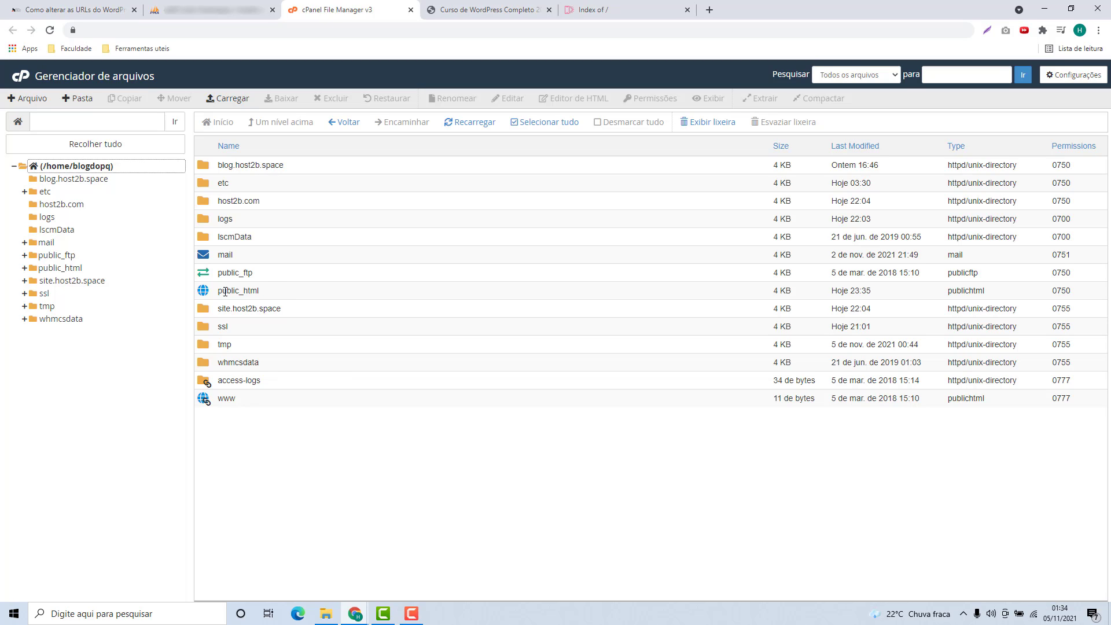
{"action": "double_click", "coordinate": [277, 296]}
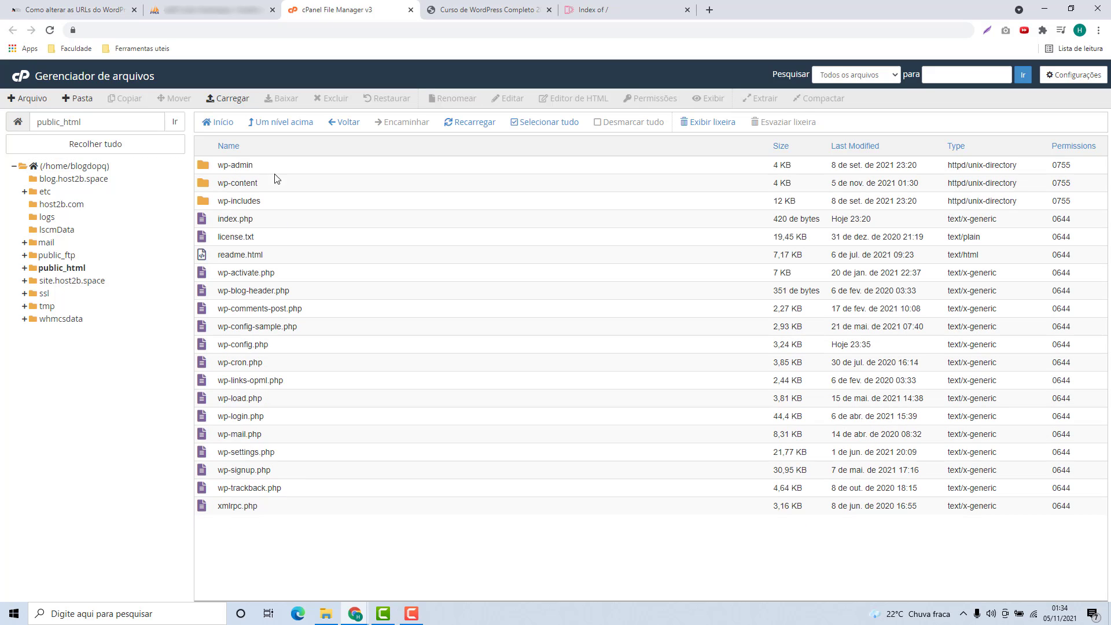
{"action": "left_click", "coordinate": [270, 166]}
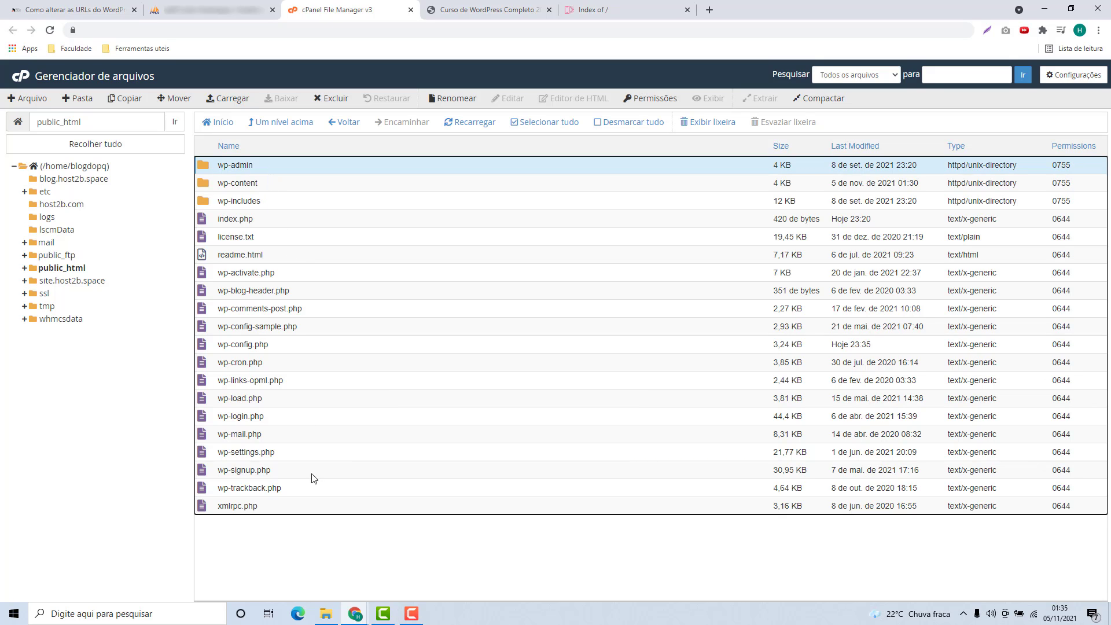
{"action": "left_click_drag", "start_coordinate": [285, 514], "coordinate": [249, 174]}
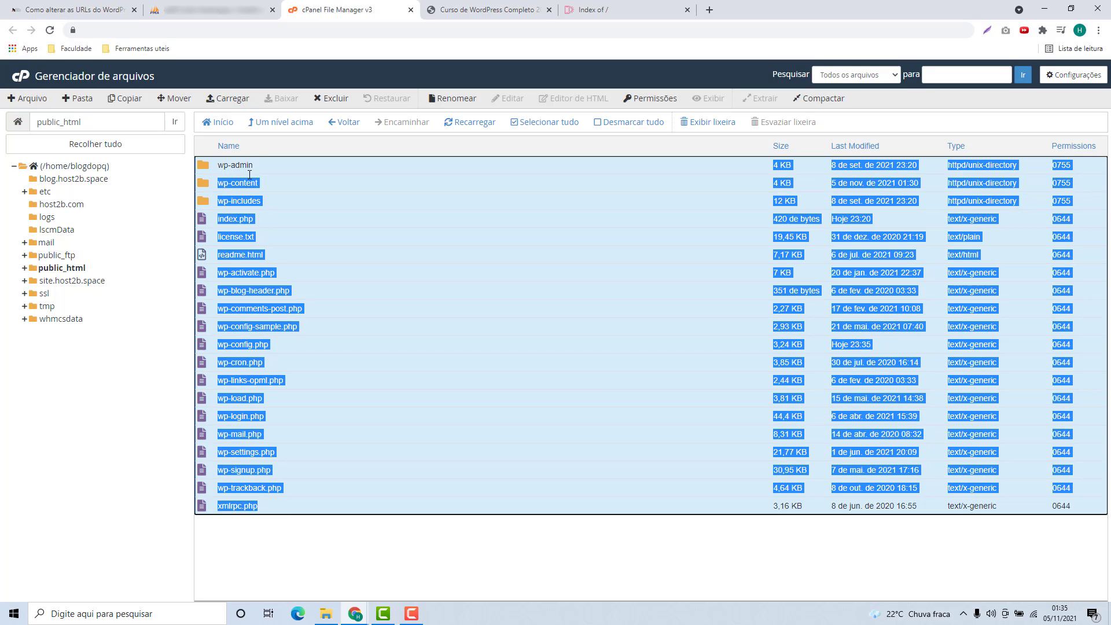
{"action": "left_click_drag", "start_coordinate": [300, 274], "coordinate": [284, 276]}
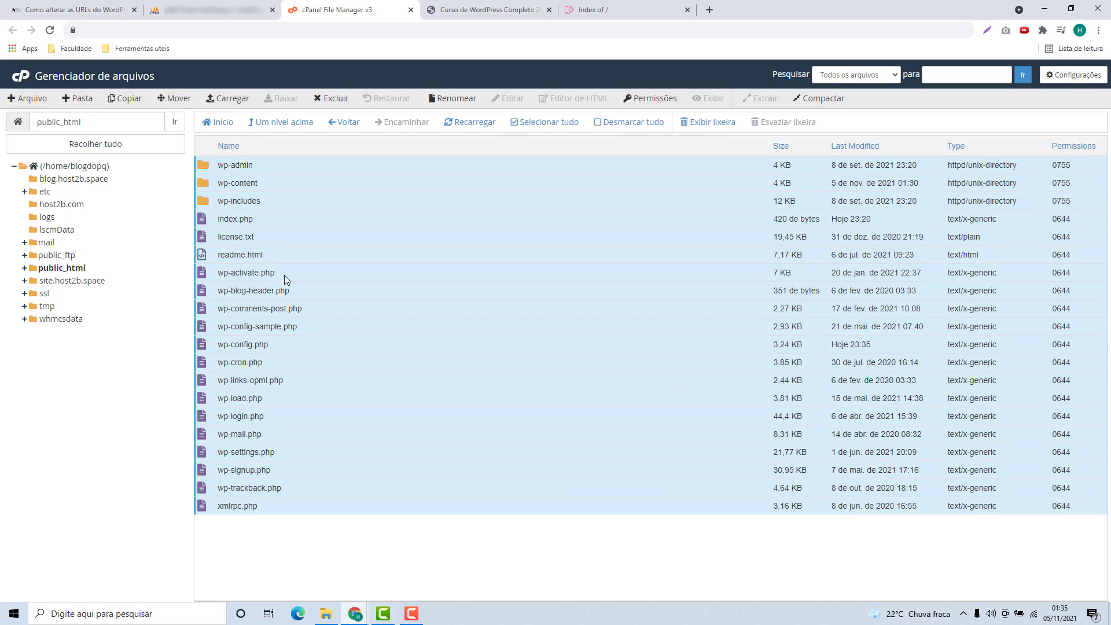
{"action": "left_click", "coordinate": [178, 103]}
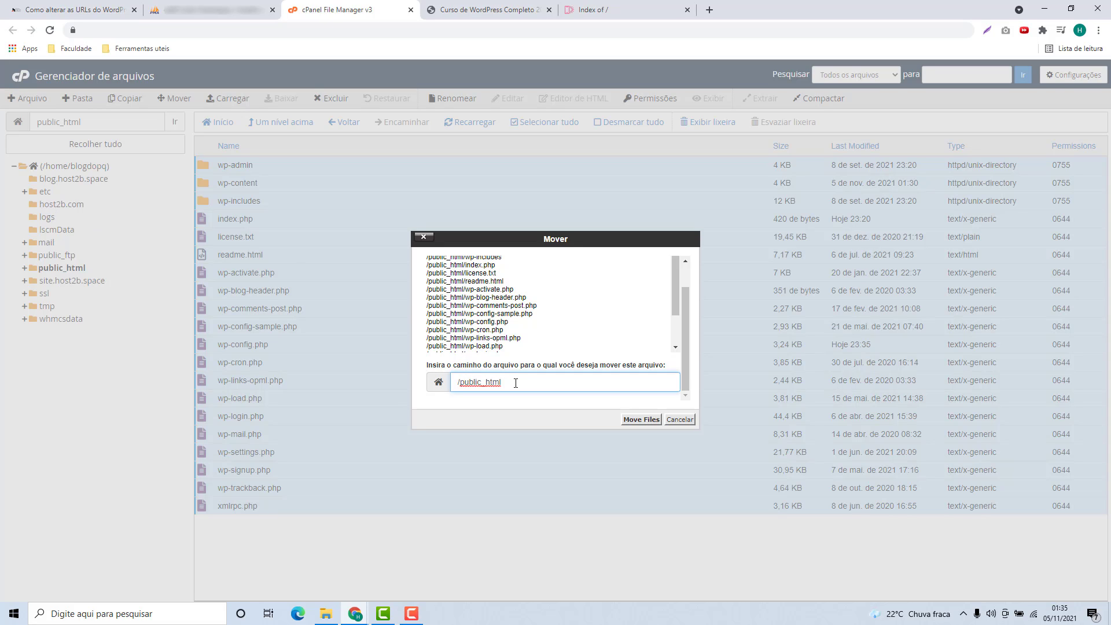
{"action": "left_click_drag", "start_coordinate": [515, 383], "coordinate": [463, 398]}
{"action": "key", "text": "BackSpace"}
{"action": "type", "text": "host2b.com"}
{"action": "left_click", "coordinate": [629, 421]}
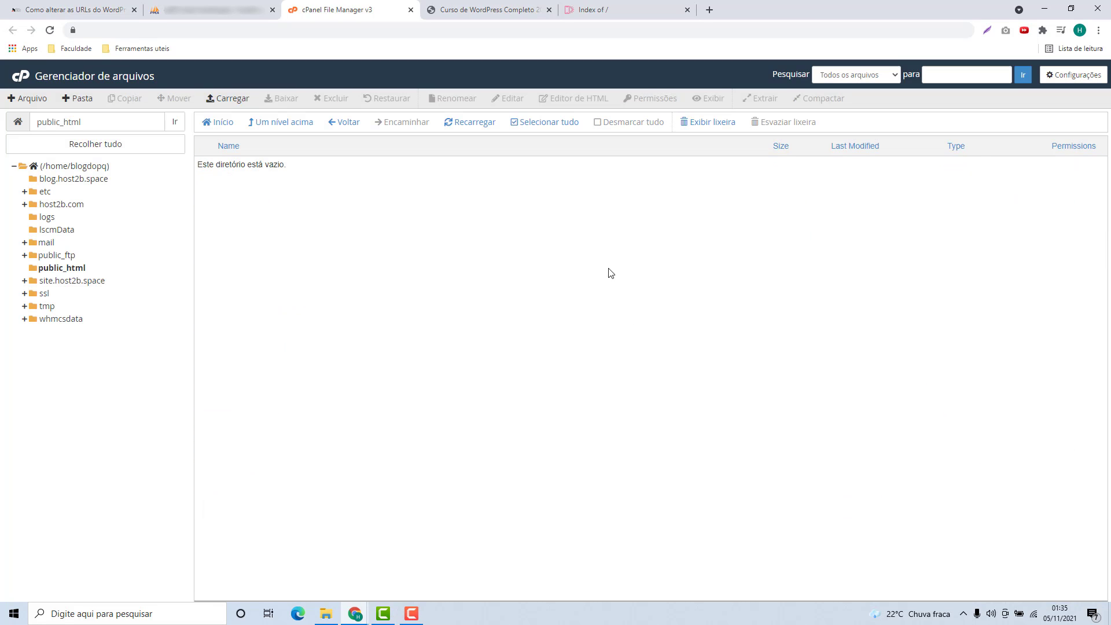
{"action": "left_click", "coordinate": [59, 207]}
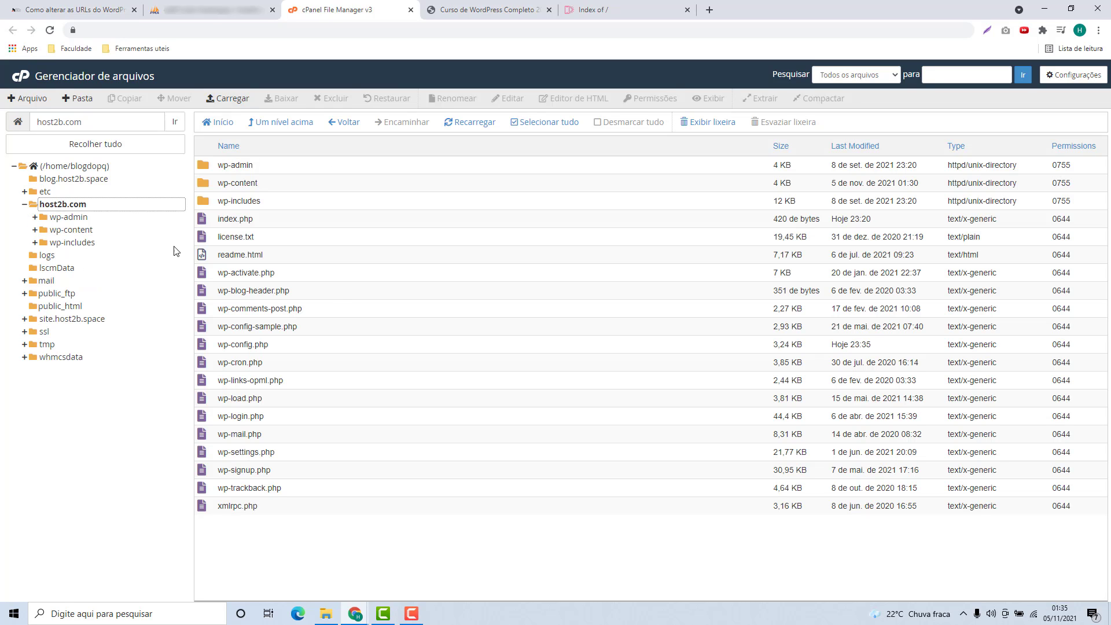
Reload host2b.space and host2b.com in the browser and look over how each page displays.
{"action": "left_click", "coordinate": [459, 15]}
{"action": "left_click", "coordinate": [461, 26]}
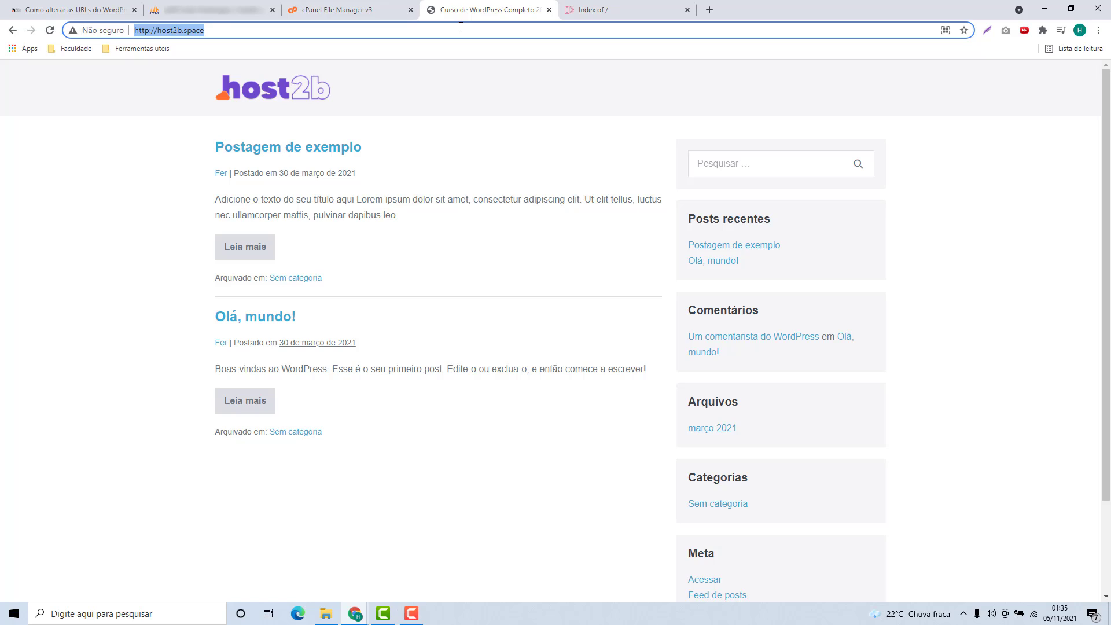
{"action": "key", "text": "Return"}
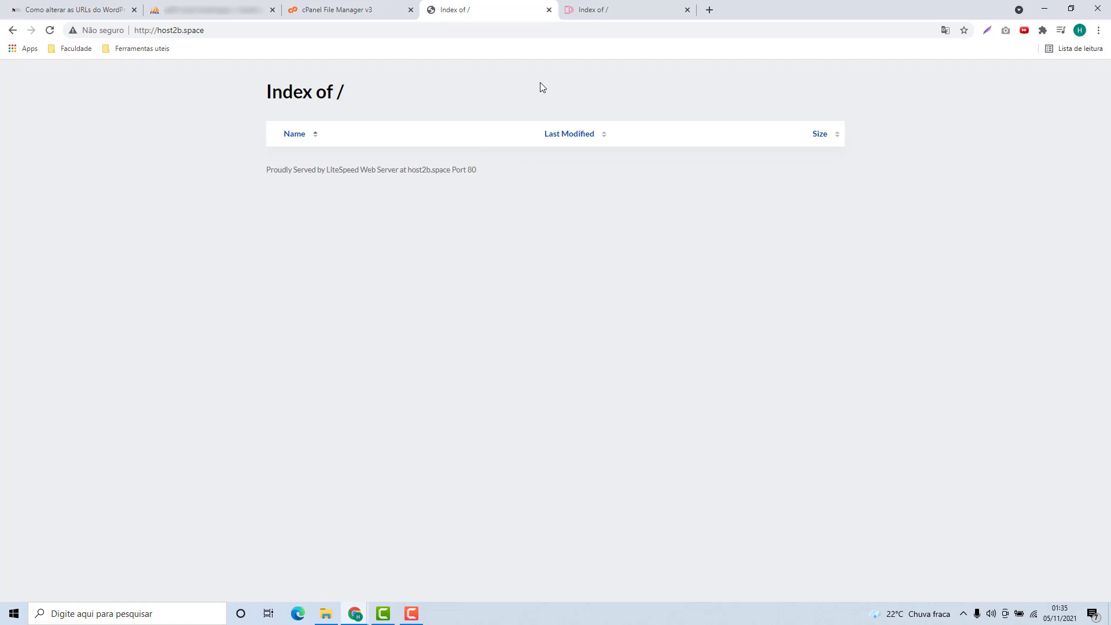
{"action": "left_click", "coordinate": [590, 19]}
{"action": "left_click", "coordinate": [582, 26]}
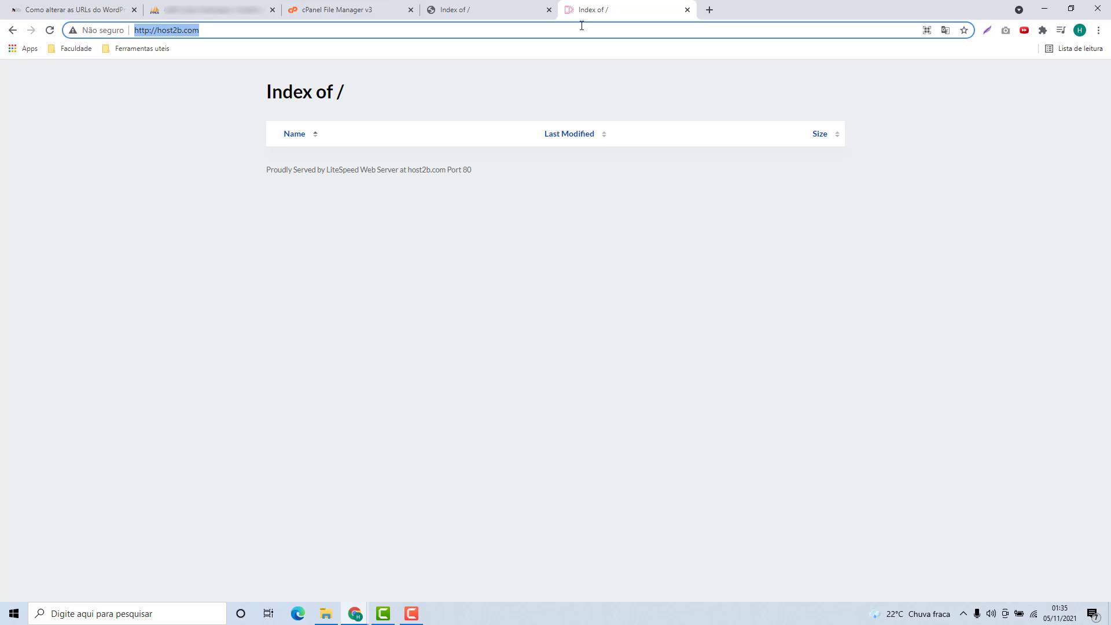
{"action": "key", "text": "Return"}
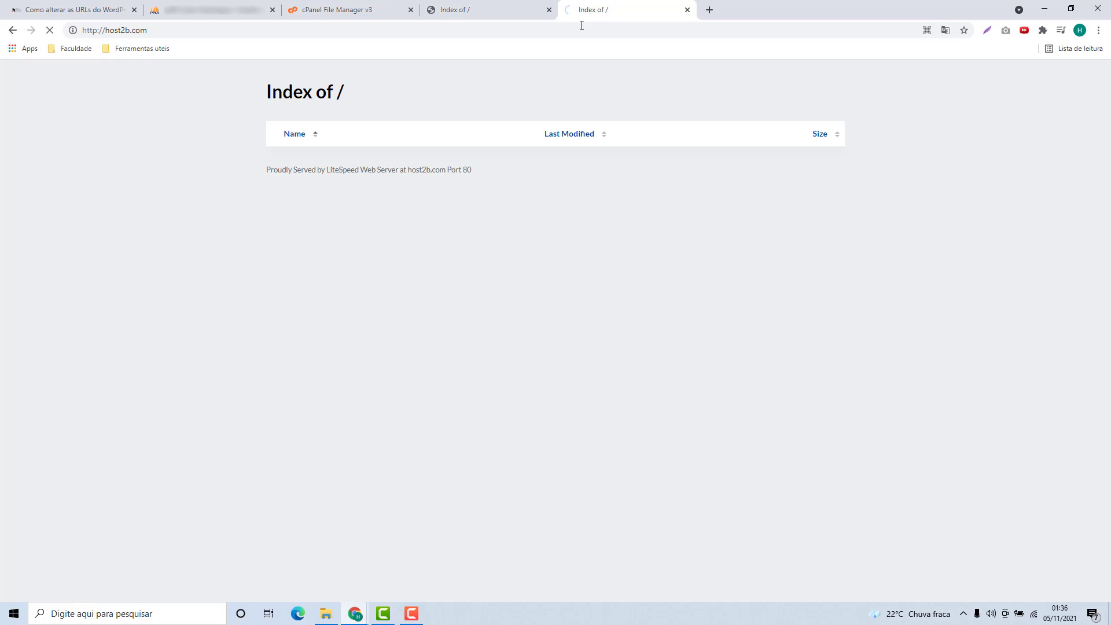
{"action": "scroll", "coordinate": [275, 136], "scroll_direction": "down", "scroll_amount": 1}
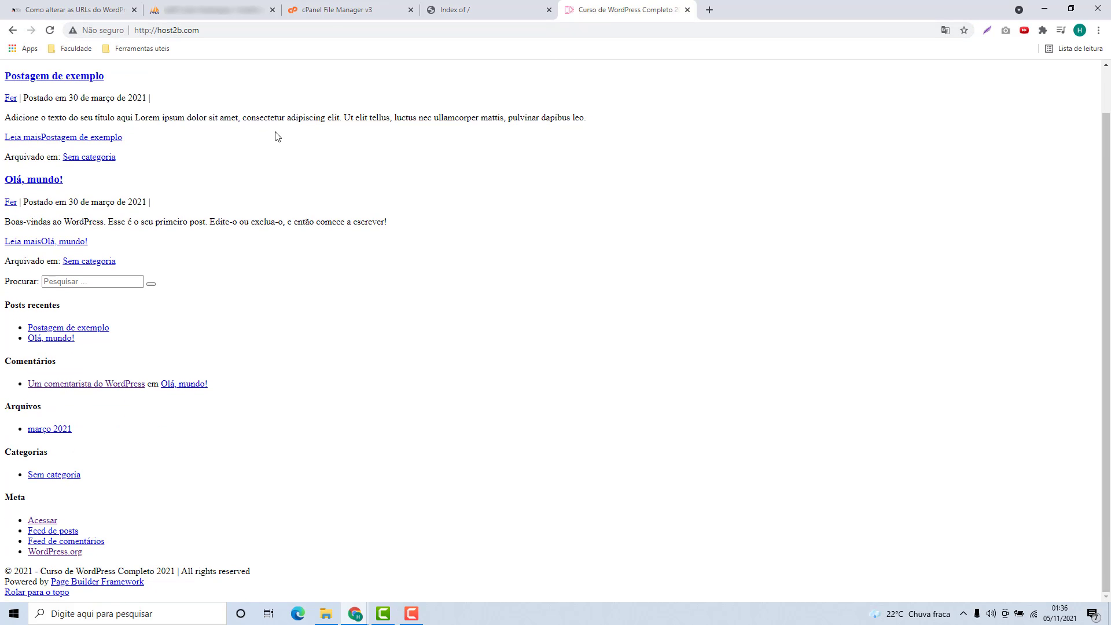
{"action": "scroll", "coordinate": [186, 541], "scroll_direction": "up", "scroll_amount": 1}
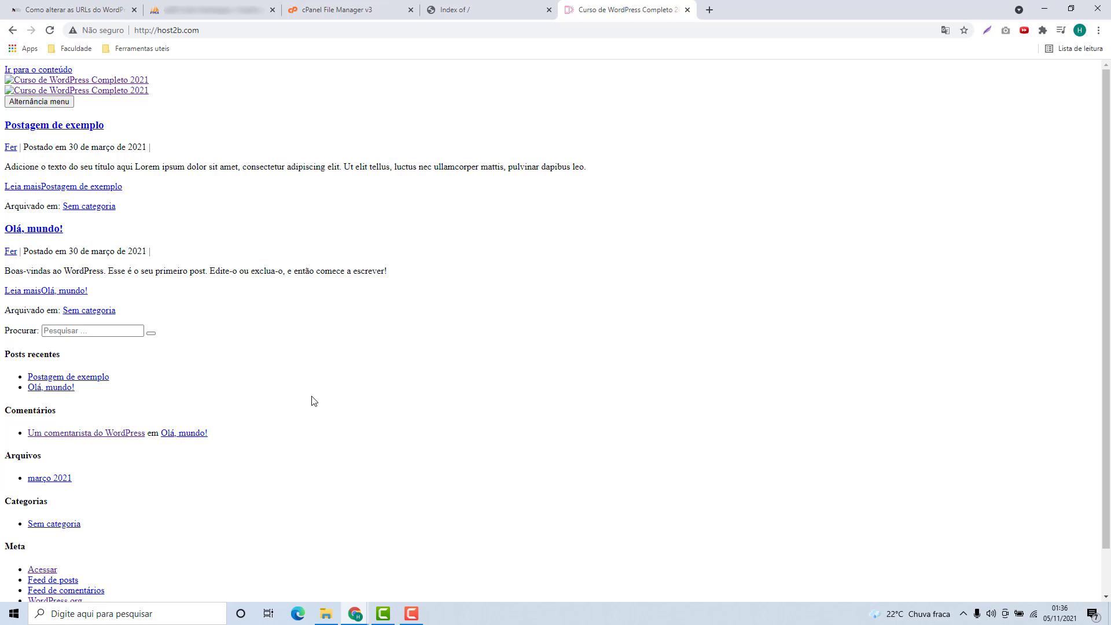
Switch to phpMyAdmin, refresh the blogdopq_wp database's table list and open the wp_options table.
{"action": "left_click", "coordinate": [229, 12]}
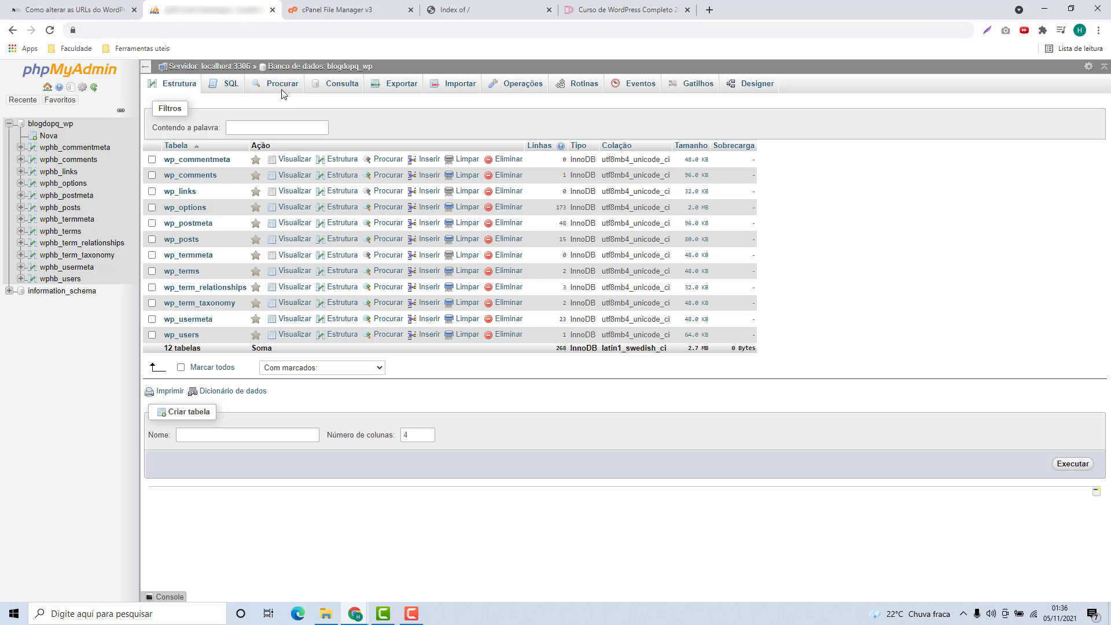
{"action": "left_click", "coordinate": [54, 76]}
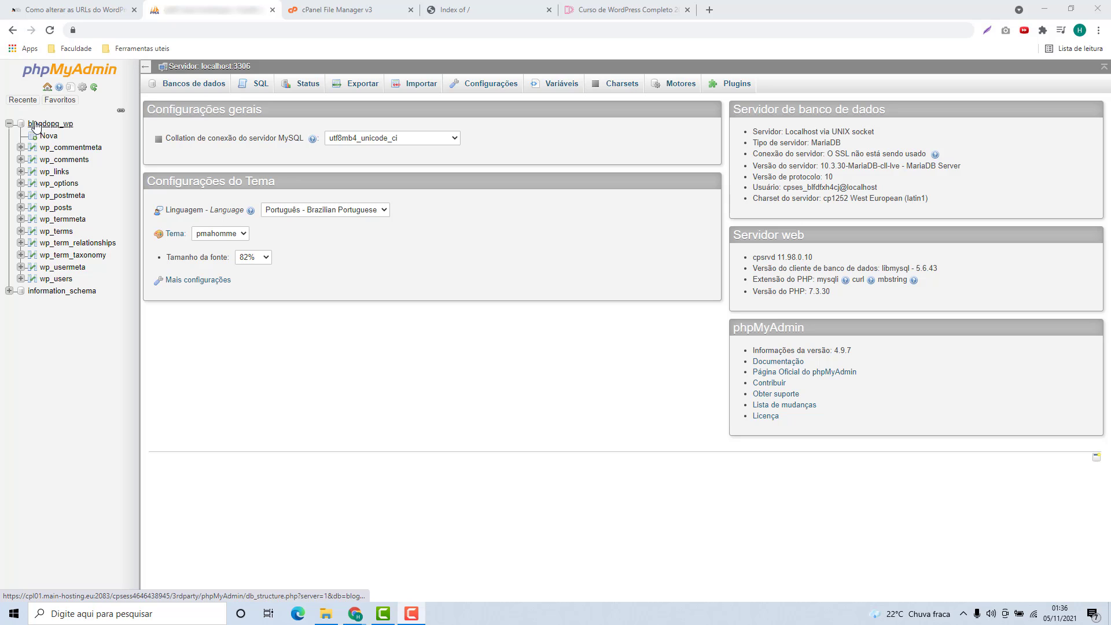
{"action": "left_click", "coordinate": [64, 125]}
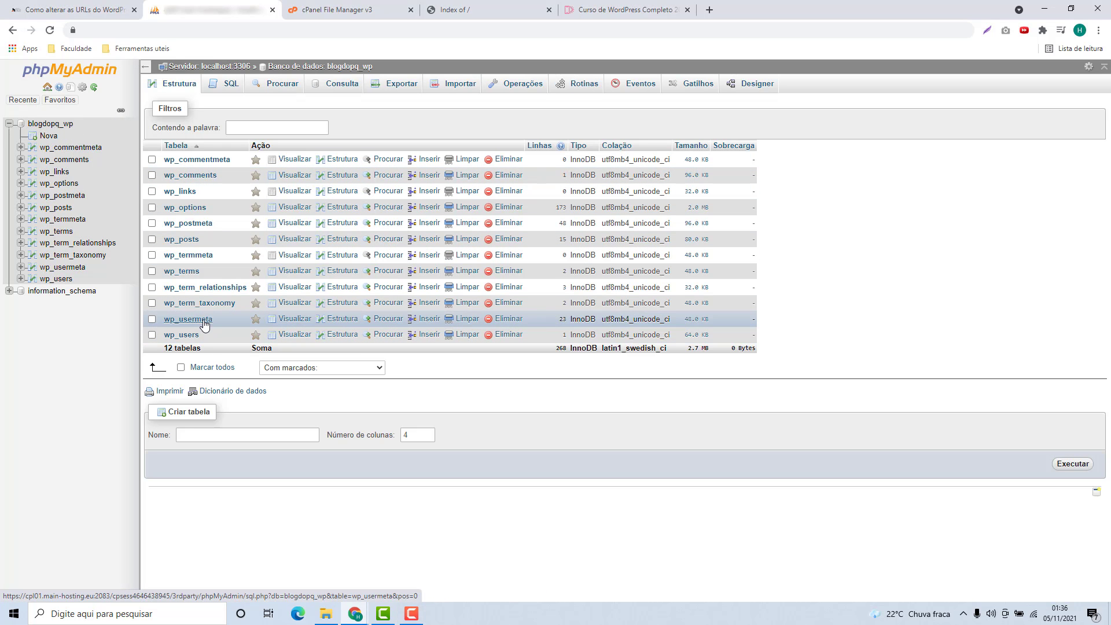
{"action": "left_click", "coordinate": [186, 213]}
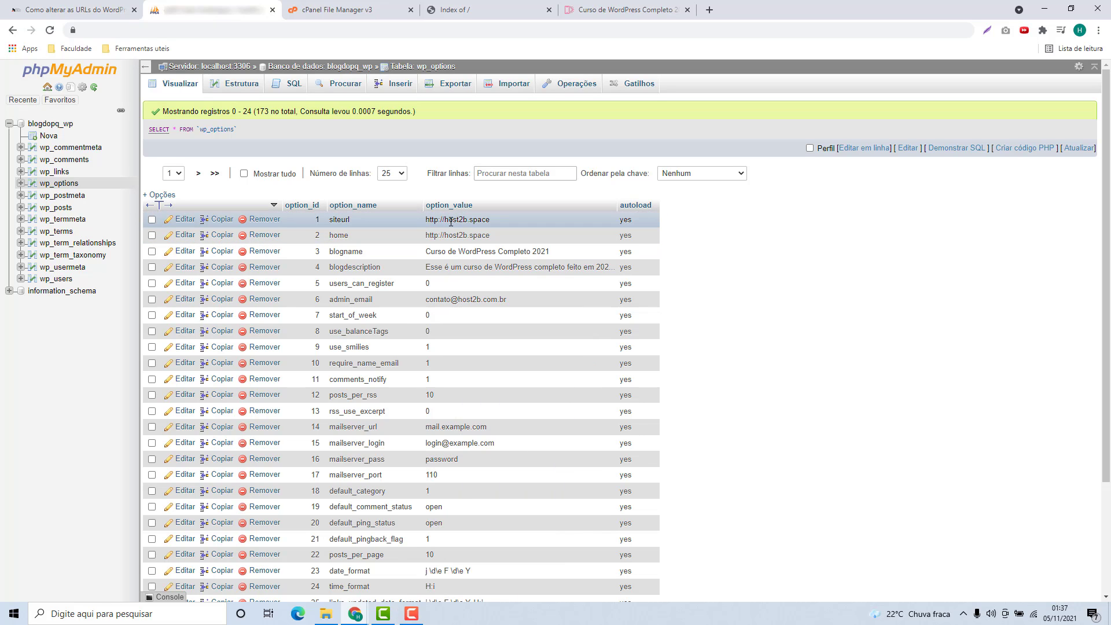
{"action": "double_click", "coordinate": [473, 220]}
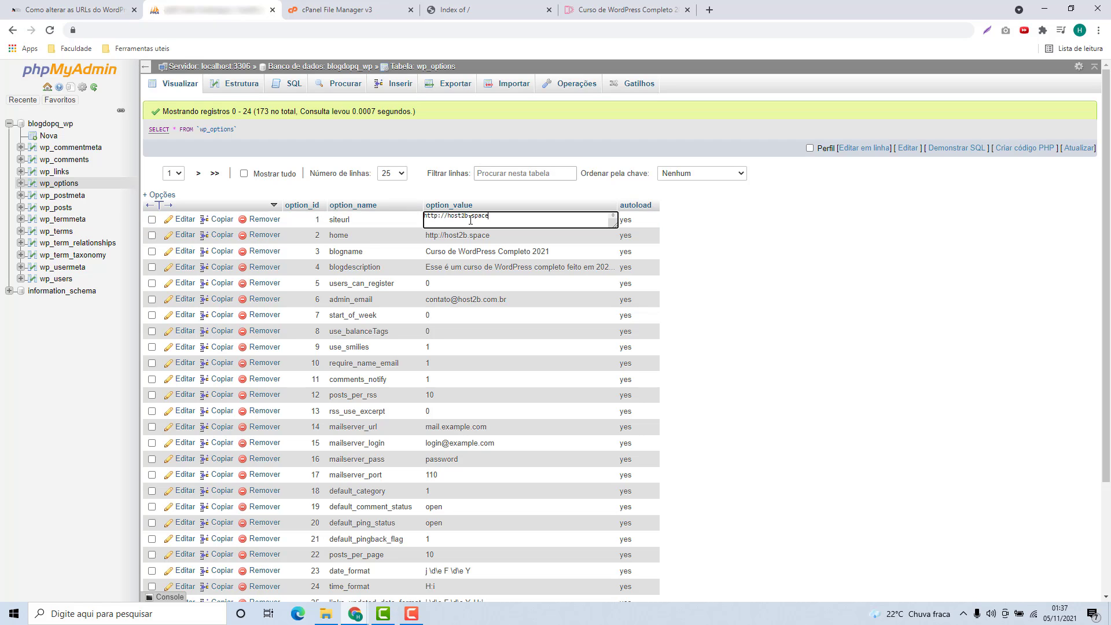
{"action": "left_click_drag", "start_coordinate": [490, 217], "coordinate": [441, 219]}
{"action": "type", "text": "2b"}
{"action": "left_click", "coordinate": [629, 253]}
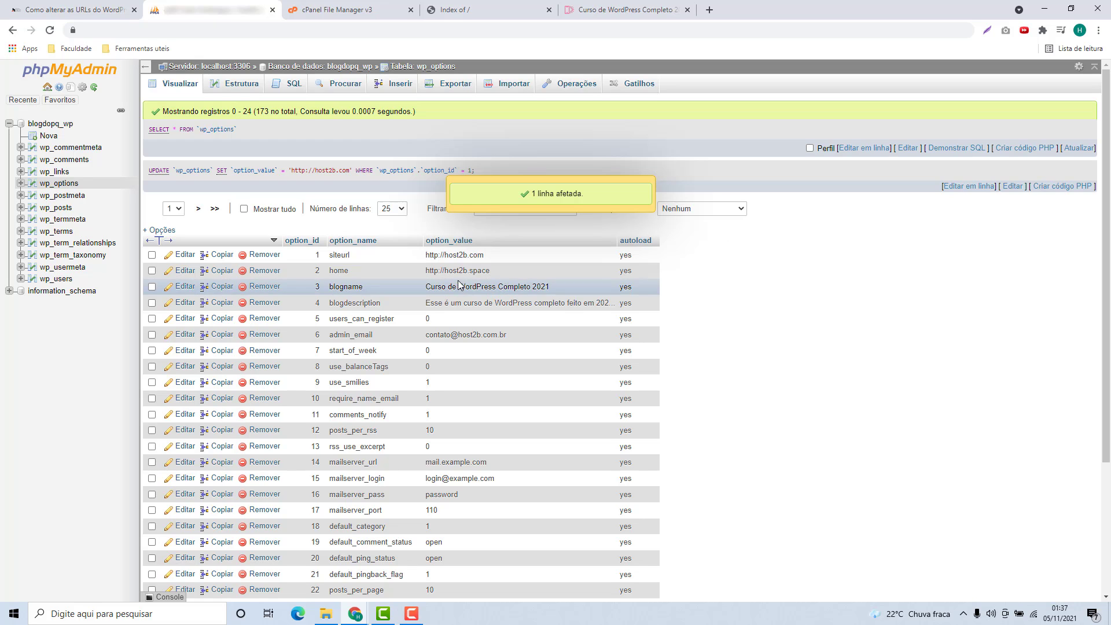
{"action": "double_click", "coordinate": [448, 272]}
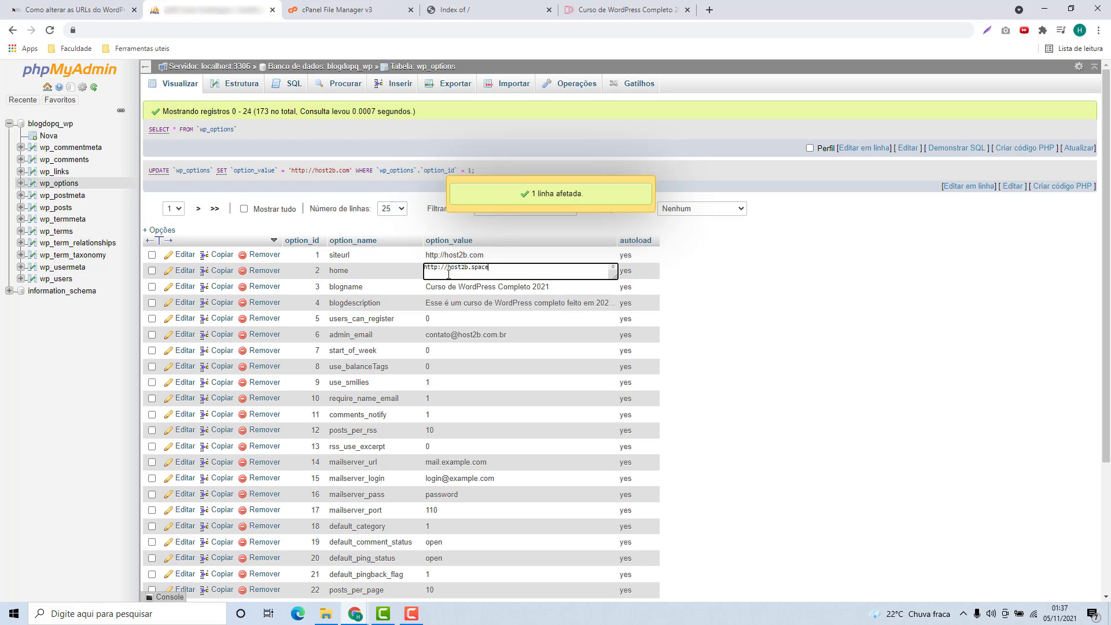
{"action": "left_click_drag", "start_coordinate": [447, 269], "coordinate": [496, 268]}
{"action": "key", "text": "BackSpace"}
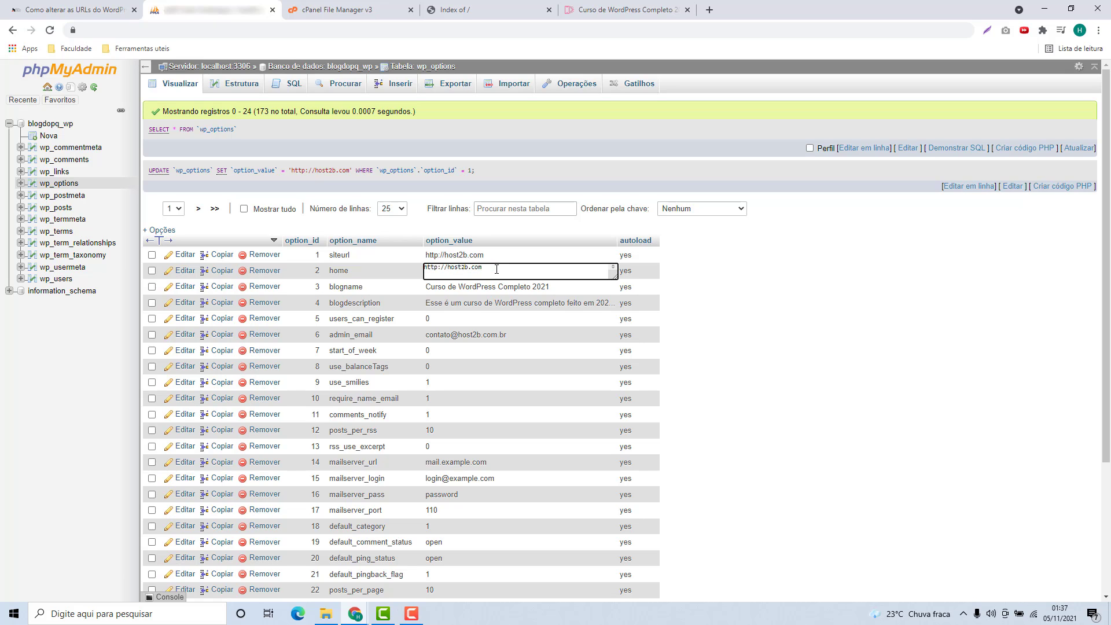
{"action": "left_click", "coordinate": [739, 302]}
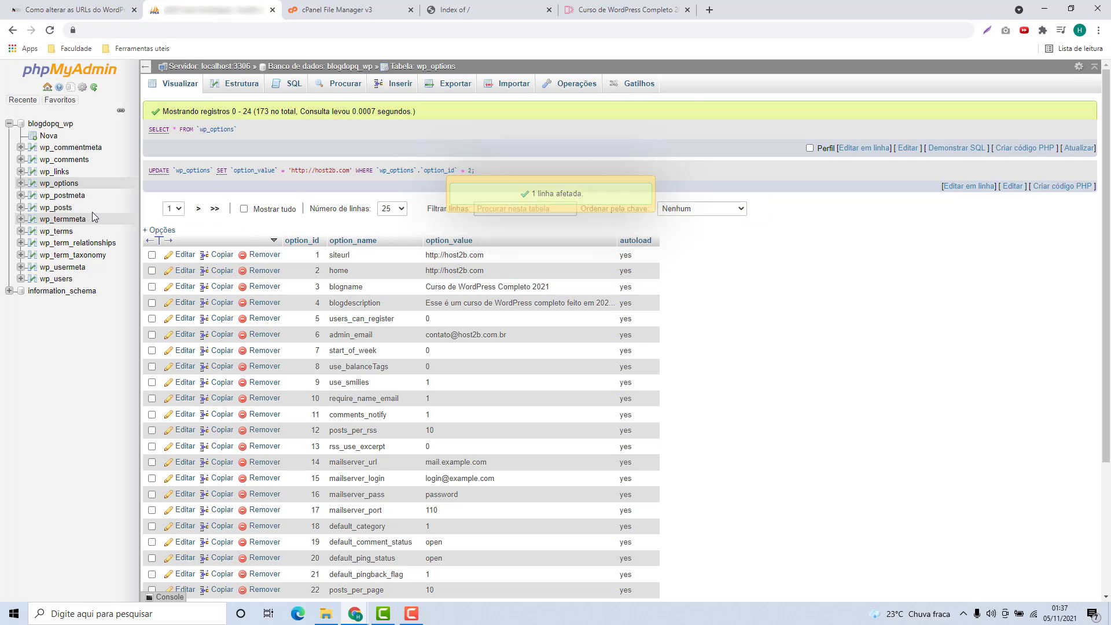
Open the wp_posts table and examine its columns for URLs, including post_content and guid.
{"action": "left_click", "coordinate": [62, 210]}
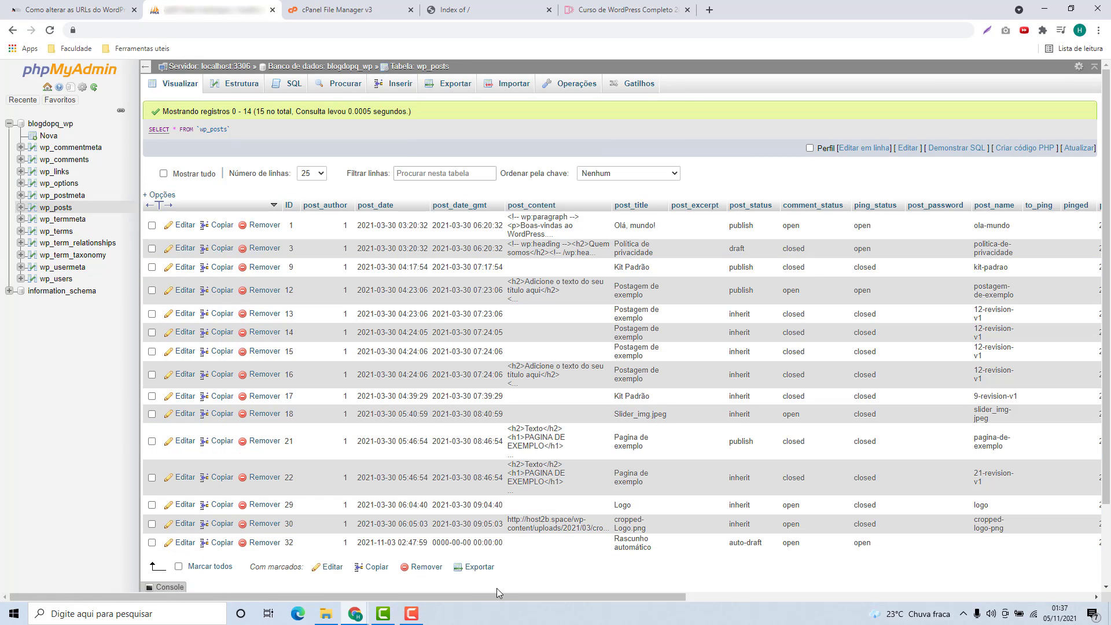
{"action": "left_click_drag", "start_coordinate": [492, 595], "coordinate": [937, 589]}
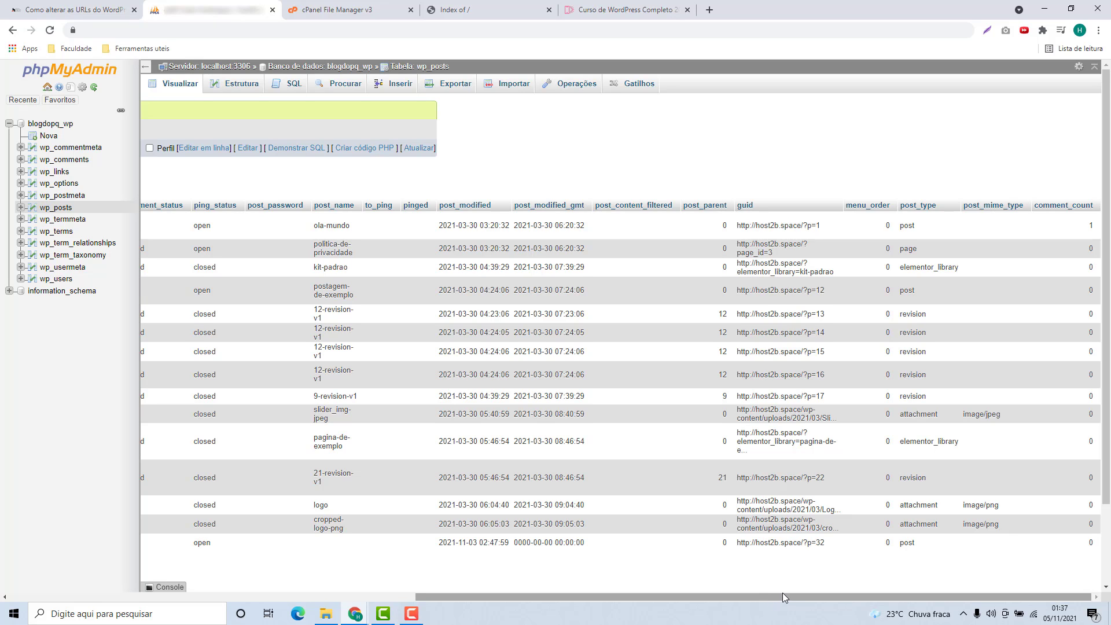
{"action": "left_click_drag", "start_coordinate": [766, 599], "coordinate": [333, 616]}
{"action": "mouse_move", "coordinate": [332, 617]}
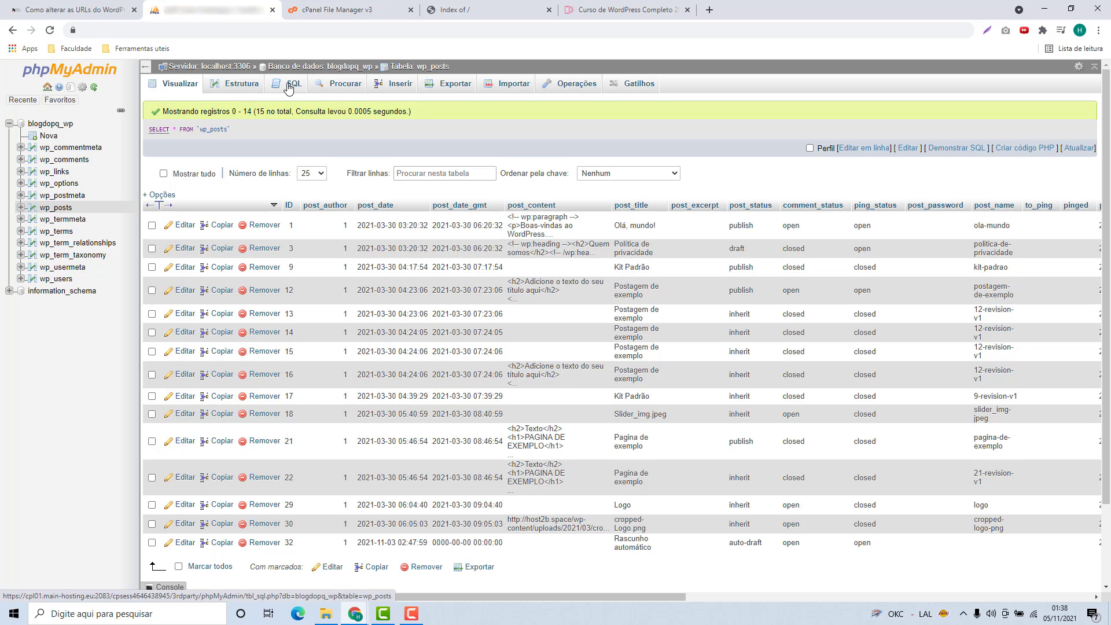
Clear the default query in the SQL editor for wp_posts and switch to the article on changing WordPress URLs.
{"action": "left_click", "coordinate": [289, 87]}
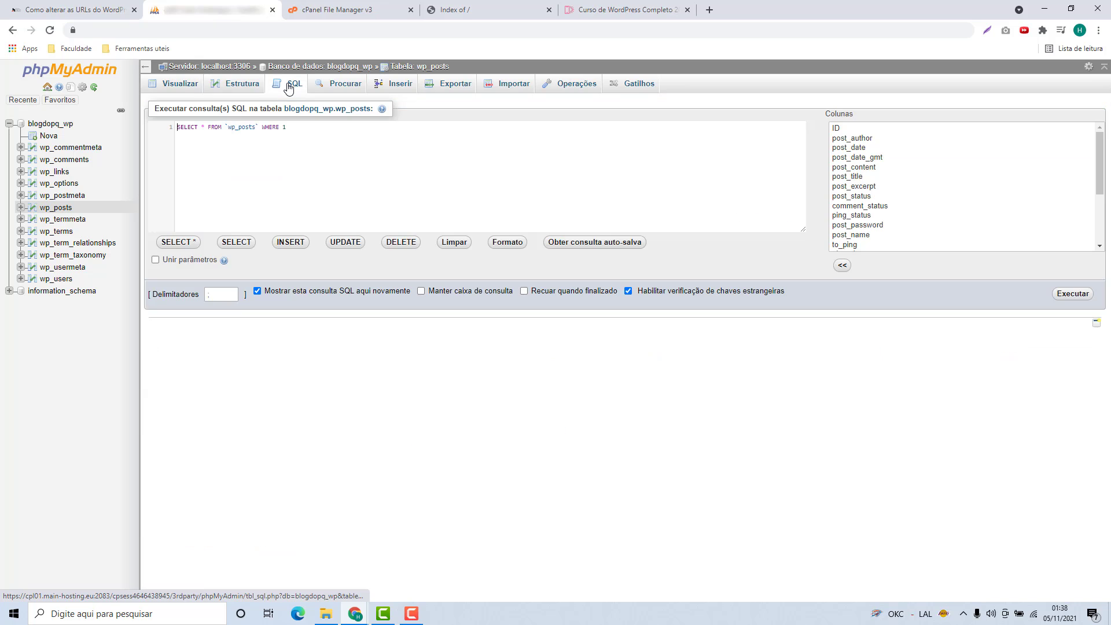
{"action": "left_click_drag", "start_coordinate": [306, 128], "coordinate": [179, 129]}
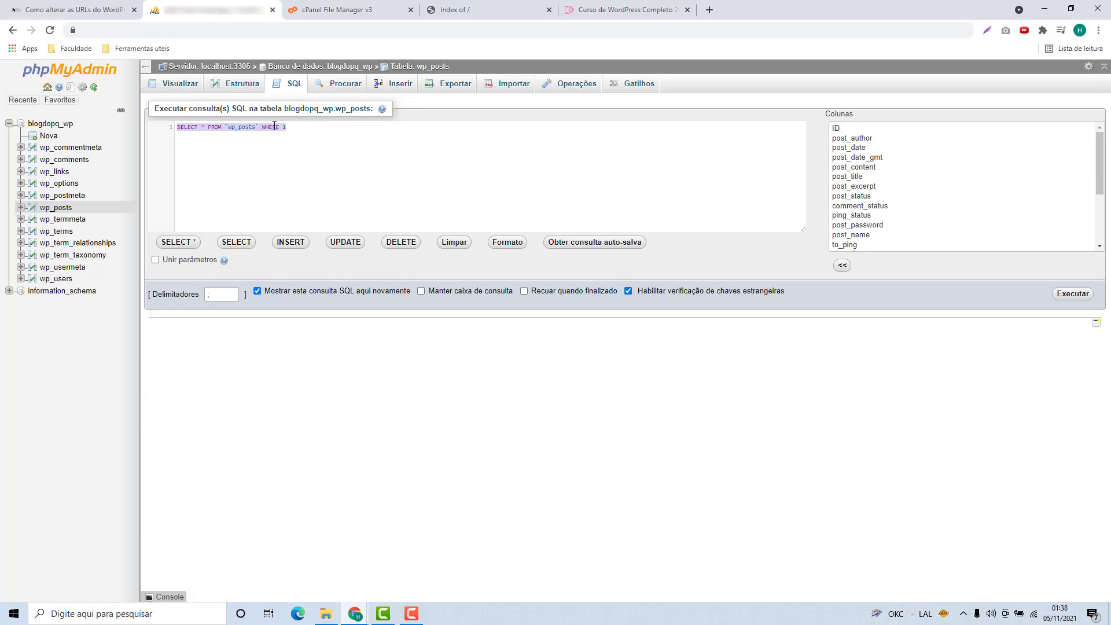
{"action": "key", "text": "BackSpace"}
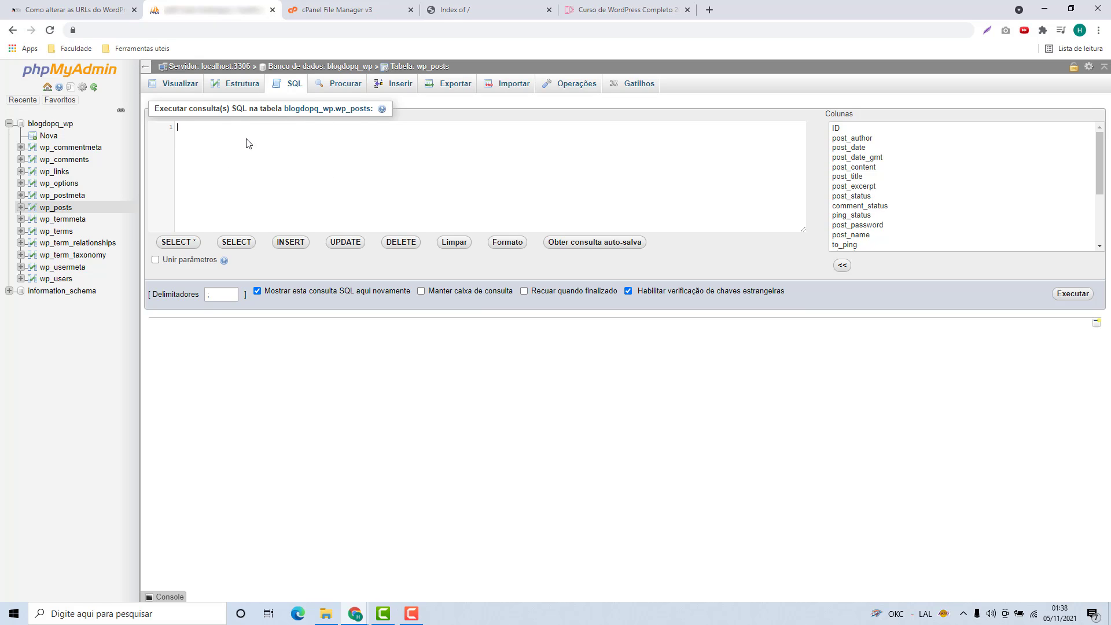
{"action": "left_click", "coordinate": [75, 19]}
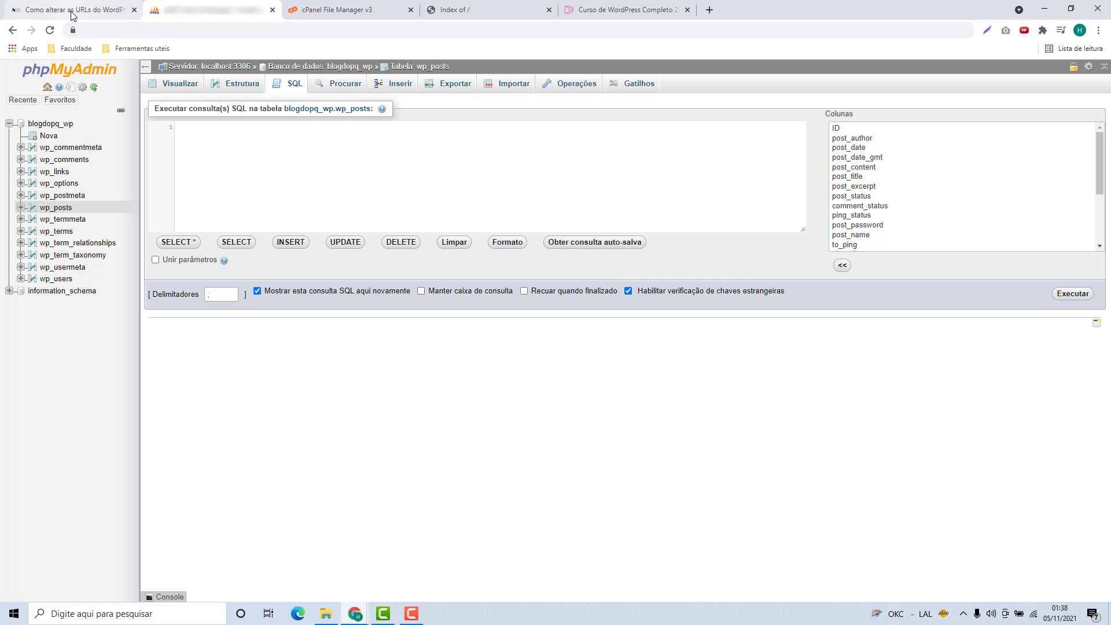